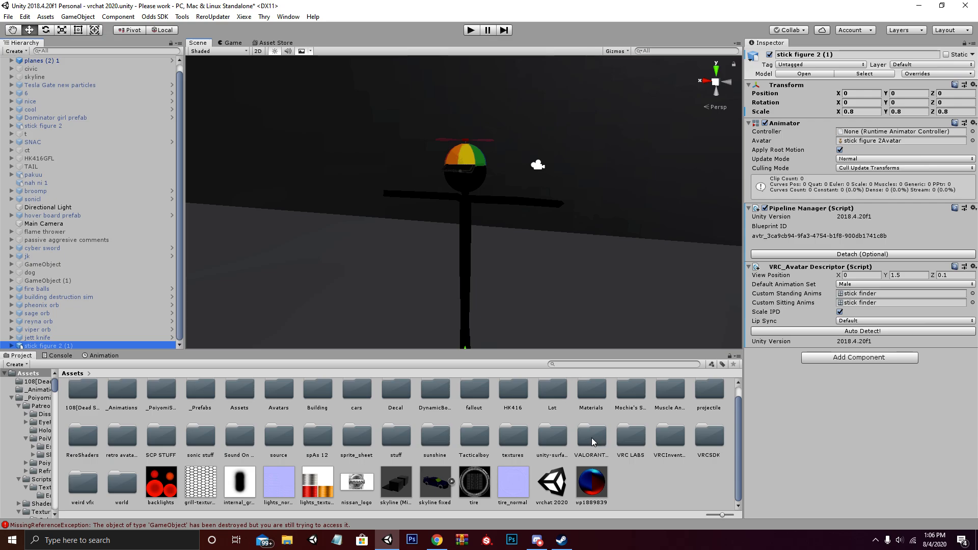
Add the sage orb prefab from the VALORANT effects folder to the scene.
{"action": "double_click", "coordinate": [590, 438]}
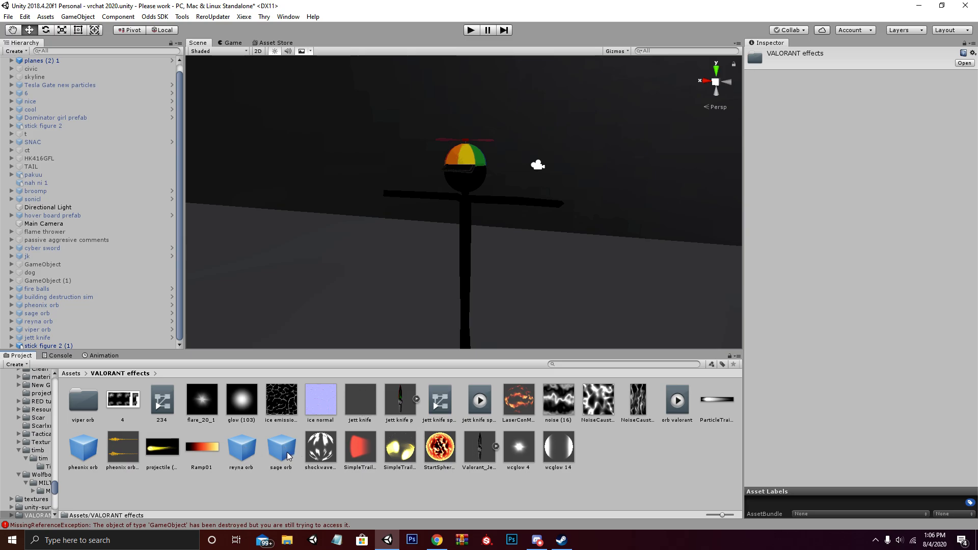
{"action": "left_click_drag", "start_coordinate": [289, 455], "coordinate": [372, 272]}
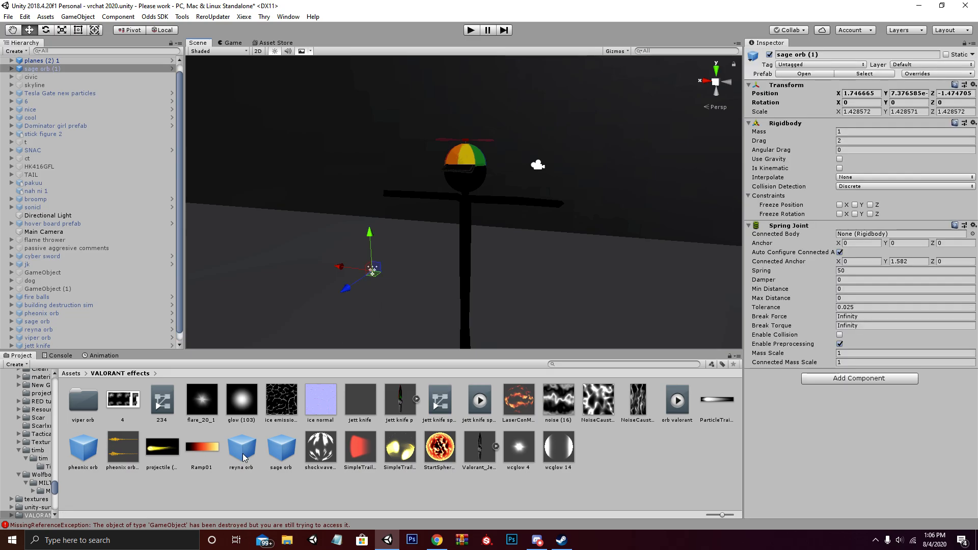
{"action": "right_click_drag", "start_coordinate": [469, 267], "coordinate": [431, 261]}
{"action": "scroll", "coordinate": [430, 261], "scroll_direction": "down", "scroll_amount": 3}
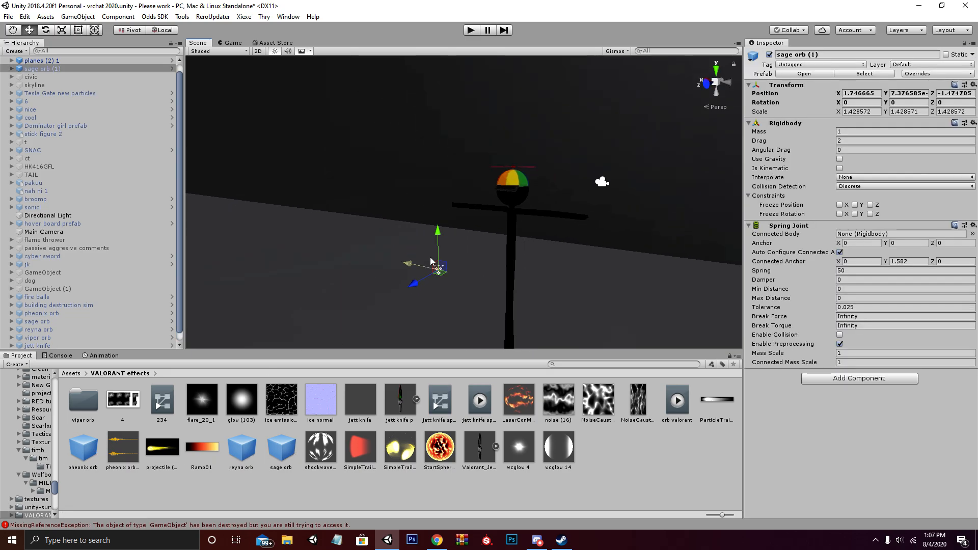
Set the new sage orb's position to 0 on all three axes.
{"action": "type", "text": "0"}
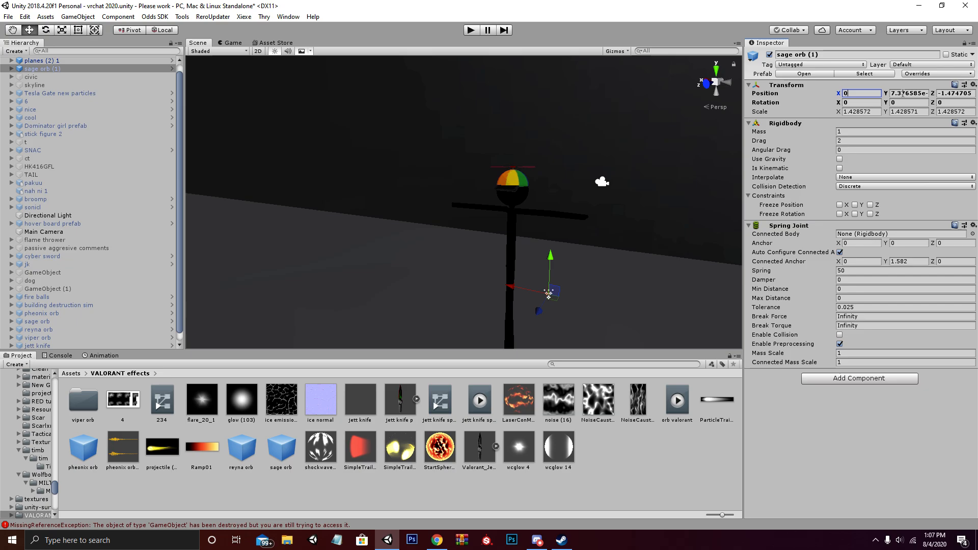
{"action": "key", "text": "Tab"}
{"action": "key", "text": "Tab"}
{"action": "type", "text": "0"}
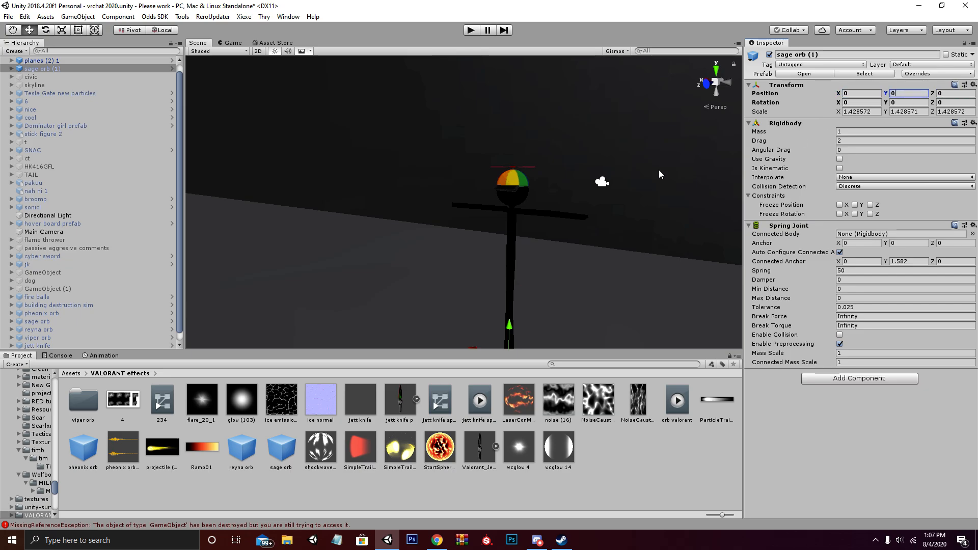
Parent the new sage orb to the stick figure 2 (1) avatar.
{"action": "right_click_drag", "start_coordinate": [601, 177], "coordinate": [596, 218]}
{"action": "scroll", "coordinate": [596, 218], "scroll_direction": "down", "scroll_amount": 2}
{"action": "scroll", "coordinate": [49, 76], "scroll_direction": "up", "scroll_amount": 1}
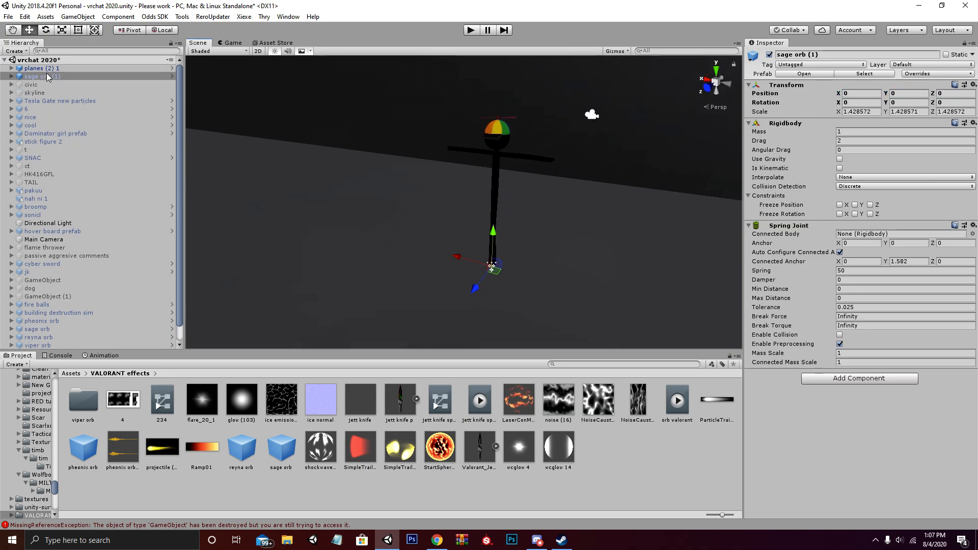
{"action": "left_click_drag", "start_coordinate": [49, 76], "coordinate": [58, 345]}
{"action": "scroll", "coordinate": [270, 252], "scroll_direction": "down", "scroll_amount": 1}
{"action": "scroll", "coordinate": [401, 244], "scroll_direction": "up", "scroll_amount": 8}
{"action": "right_click_drag", "start_coordinate": [401, 243], "coordinate": [450, 259]}
{"action": "scroll", "coordinate": [448, 259], "scroll_direction": "down", "scroll_amount": 5}
{"action": "middle_click_drag", "start_coordinate": [437, 257], "coordinate": [484, 268]}
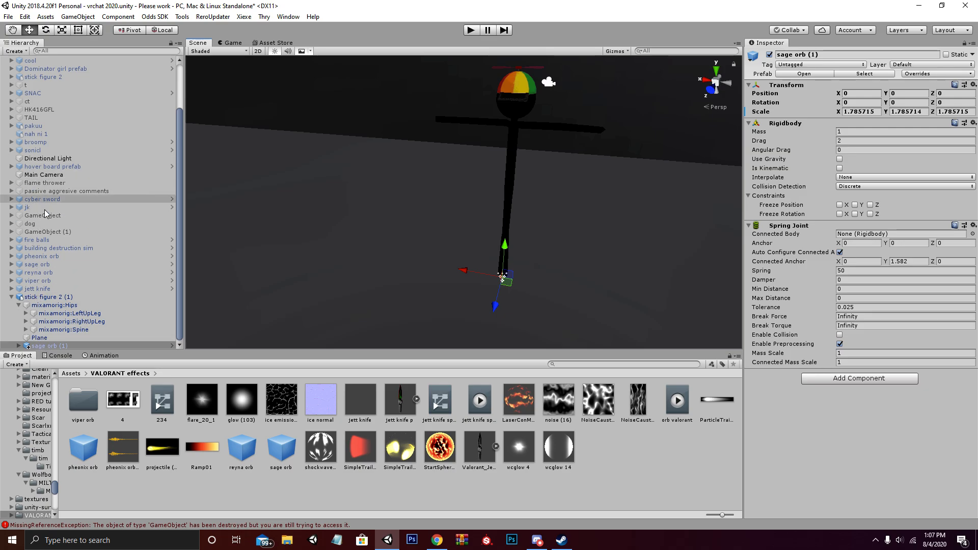
Collapse the avatar's hips bone and look through its hips, Plane and sage orb children, leaving the orb selected.
{"action": "left_click", "coordinate": [35, 297]}
{"action": "left_click", "coordinate": [18, 306]}
{"action": "left_click", "coordinate": [38, 330]}
{"action": "left_click", "coordinate": [41, 338]}
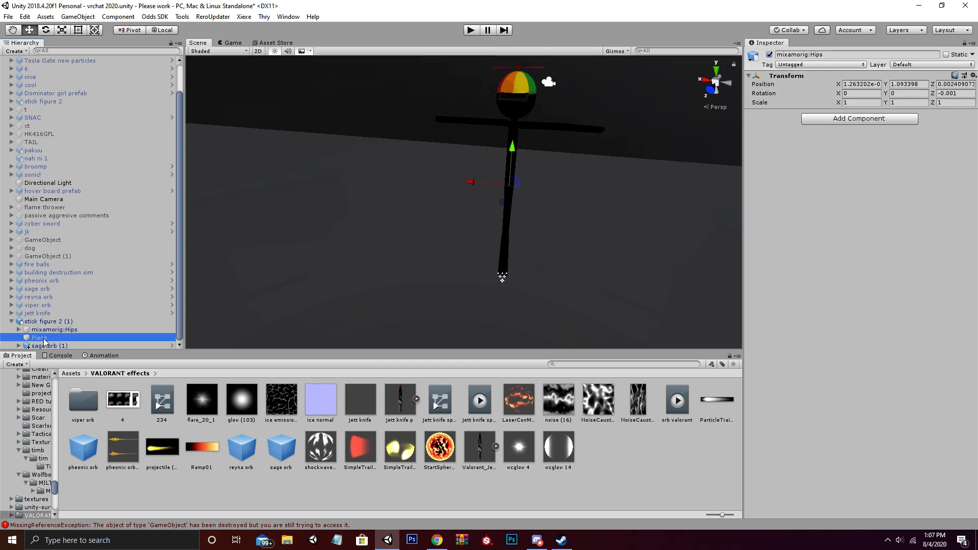
{"action": "left_click", "coordinate": [51, 330]}
{"action": "left_click", "coordinate": [41, 338]}
{"action": "left_click", "coordinate": [48, 346]}
Move the sage orb out beside the avatar's arm, to about X 0.9 and Y 1.55.
{"action": "right_click_drag", "start_coordinate": [329, 283], "coordinate": [408, 273]}
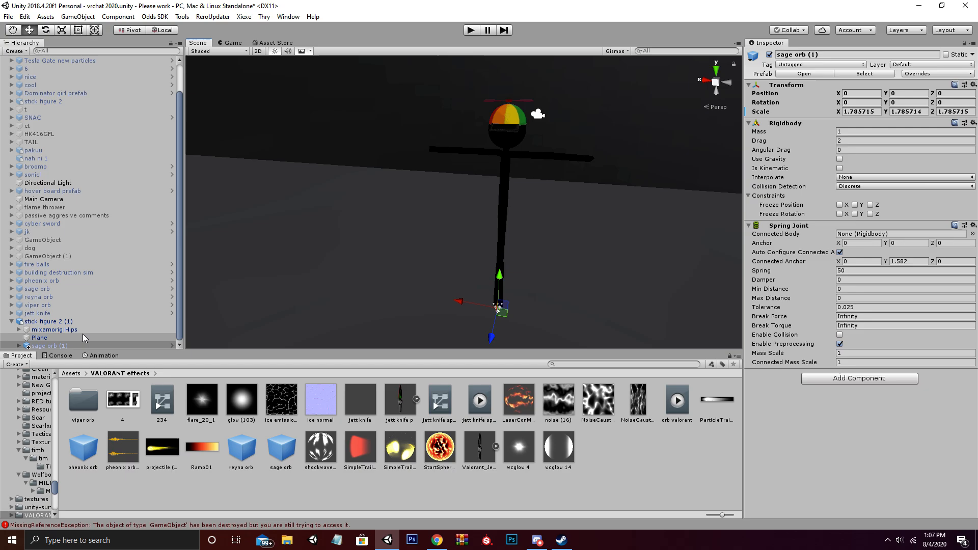
{"action": "middle_click_drag", "start_coordinate": [386, 268], "coordinate": [380, 268]}
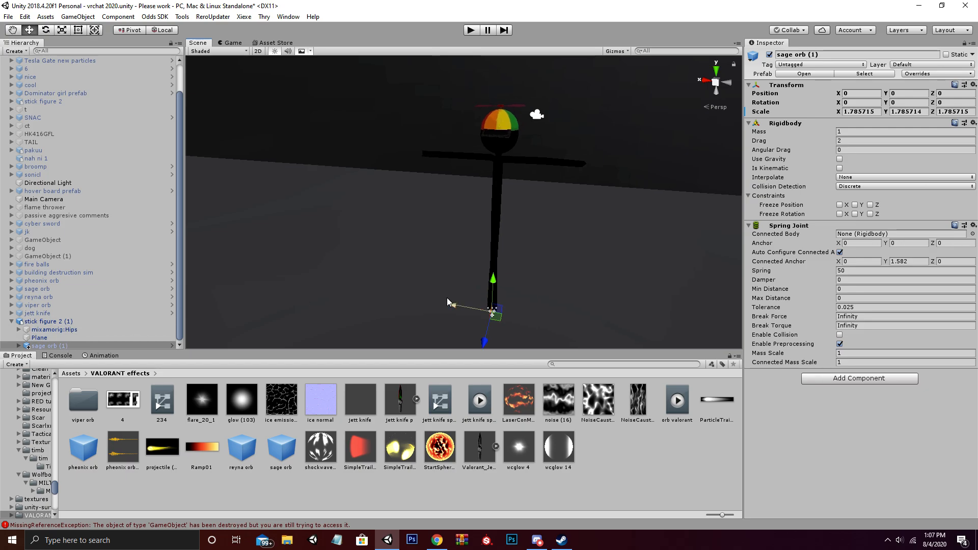
{"action": "scroll", "coordinate": [448, 301], "scroll_direction": "up", "scroll_amount": 3}
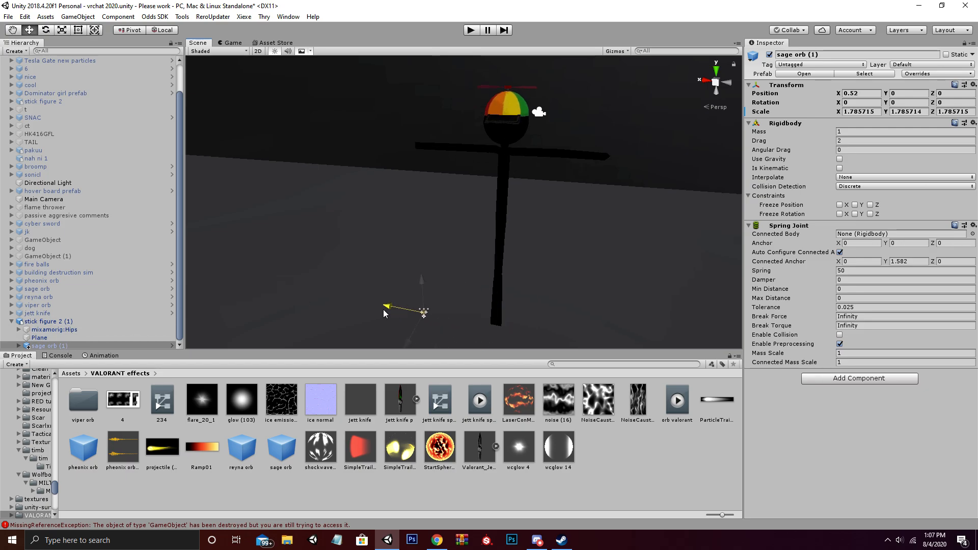
{"action": "left_click_drag", "start_coordinate": [383, 310], "coordinate": [396, 172]}
{"action": "scroll", "coordinate": [396, 172], "scroll_direction": "up", "scroll_amount": 3}
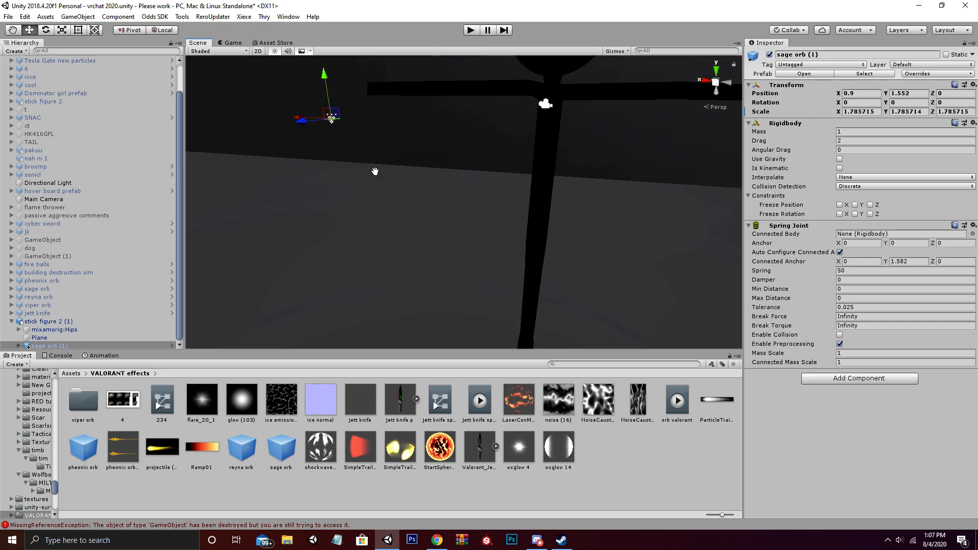
Fine-tune the sage orb's placement at the end of the right arm, at about X 0.673, Y 1.671 and Z 0.052.
{"action": "middle_click_drag", "start_coordinate": [375, 171], "coordinate": [458, 268]}
{"action": "scroll", "coordinate": [458, 268], "scroll_direction": "up", "scroll_amount": 3}
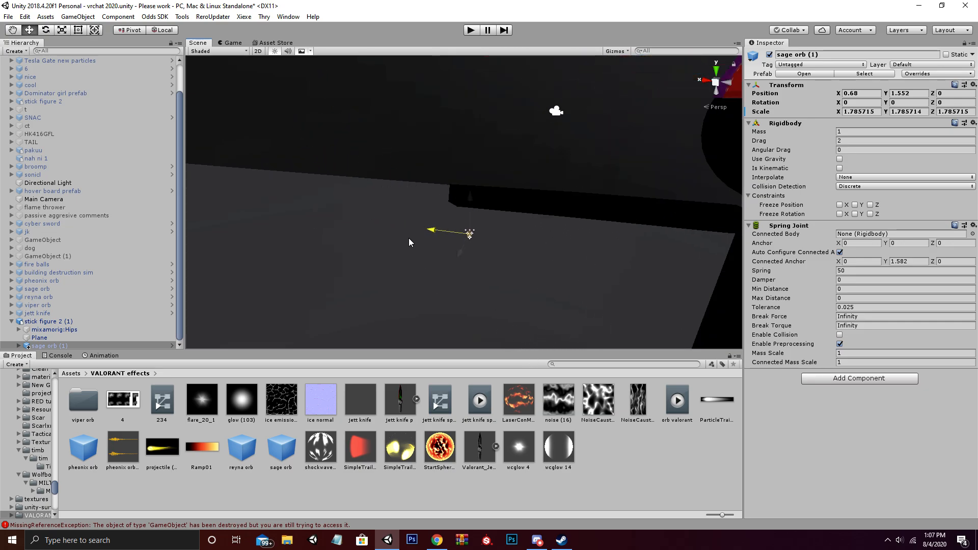
{"action": "left_click_drag", "start_coordinate": [449, 193], "coordinate": [457, 172]}
{"action": "left_click_drag", "start_coordinate": [409, 195], "coordinate": [418, 194]}
{"action": "scroll", "coordinate": [418, 194], "scroll_direction": "up", "scroll_amount": 3}
{"action": "right_click_drag", "start_coordinate": [417, 195], "coordinate": [447, 168]}
{"action": "scroll", "coordinate": [524, 200], "scroll_direction": "up", "scroll_amount": 3}
{"action": "middle_click_drag", "start_coordinate": [468, 223], "coordinate": [474, 149]}
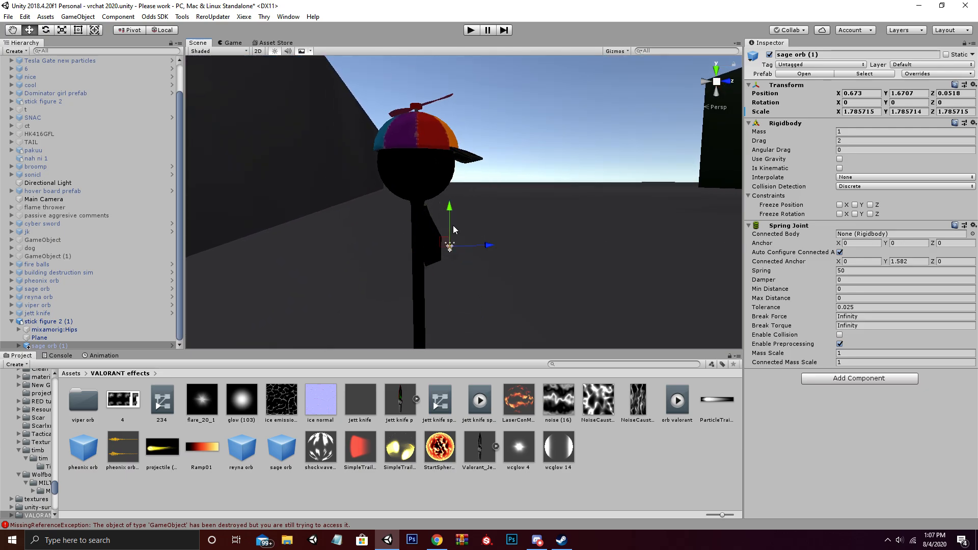
{"action": "right_click_drag", "start_coordinate": [453, 225], "coordinate": [550, 265]}
{"action": "scroll", "coordinate": [468, 260], "scroll_direction": "down", "scroll_amount": 2}
{"action": "right_click_drag", "start_coordinate": [469, 261], "coordinate": [452, 250]}
{"action": "scroll", "coordinate": [453, 249], "scroll_direction": "down", "scroll_amount": 3}
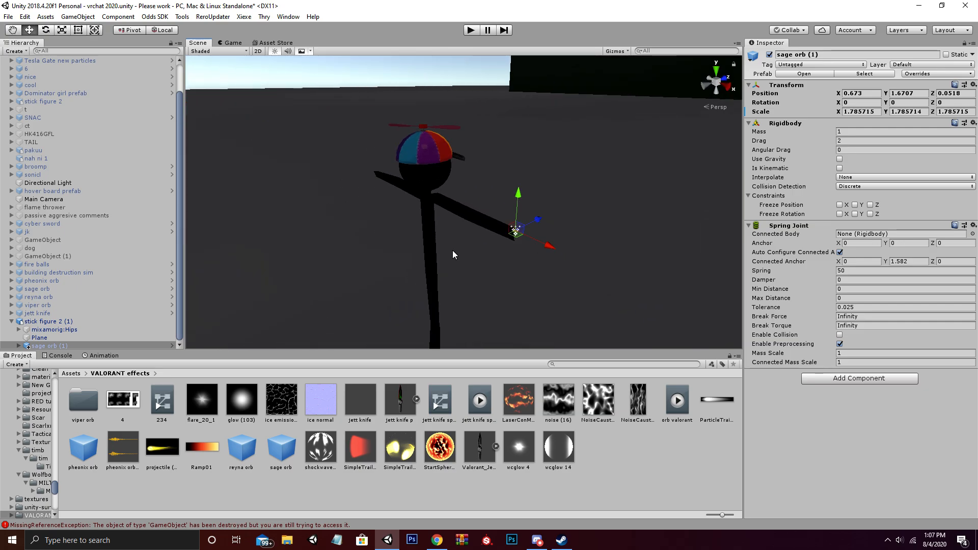
Expand the avatar's armature down to the RightHand bone and try assigning it as the orb's Spring Joint connected body.
{"action": "left_click", "coordinate": [20, 330]}
{"action": "left_click", "coordinate": [27, 329]}
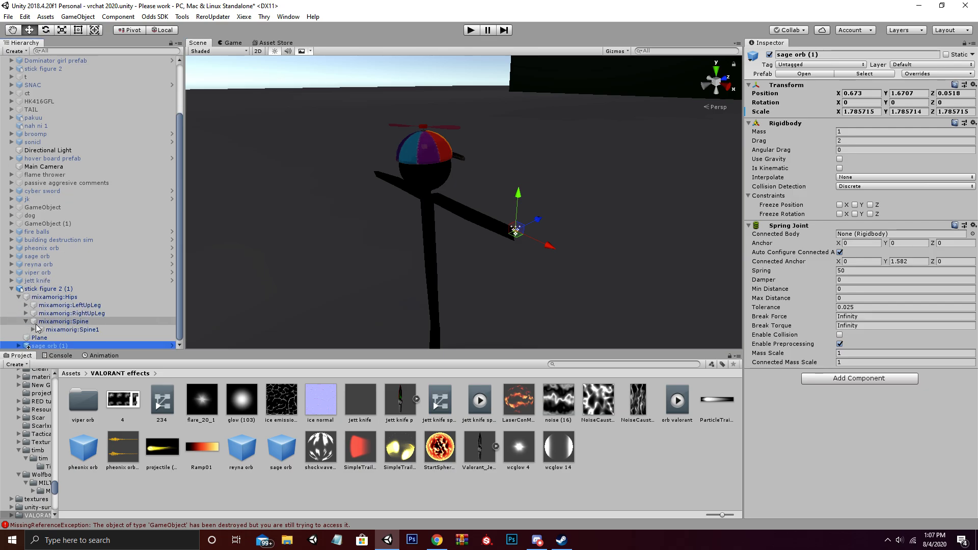
{"action": "left_click", "coordinate": [33, 329]}
{"action": "left_click", "coordinate": [40, 329]}
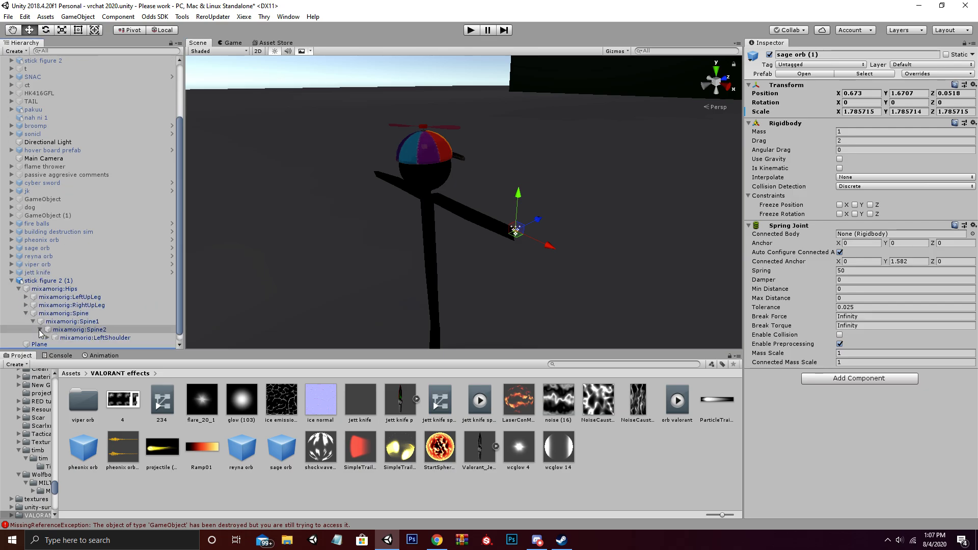
{"action": "left_click", "coordinate": [47, 321]}
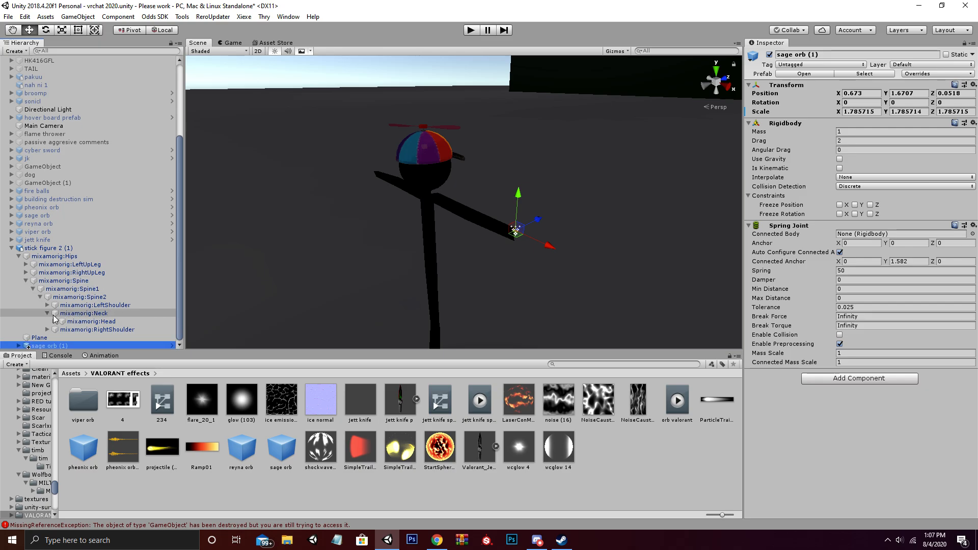
{"action": "left_click", "coordinate": [54, 321]}
{"action": "left_click", "coordinate": [54, 323]}
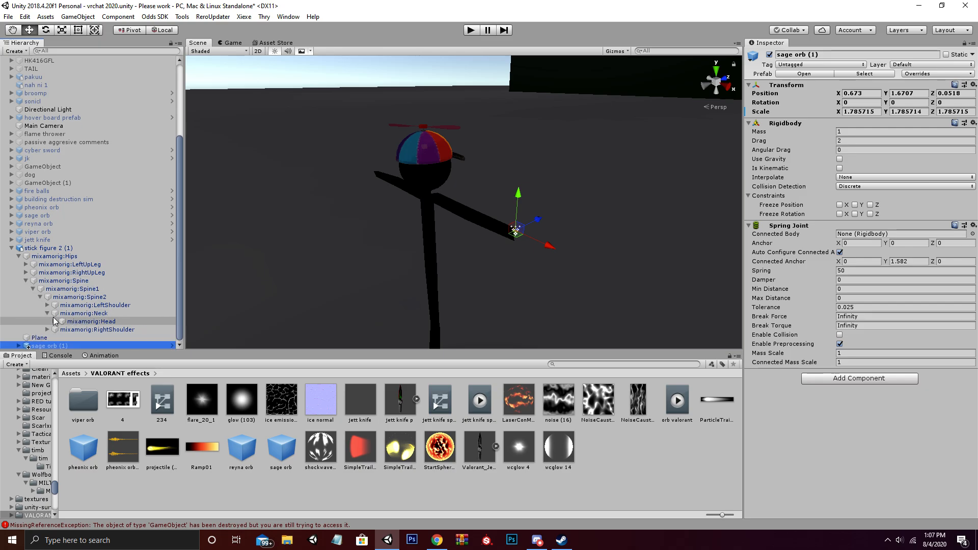
{"action": "left_click", "coordinate": [47, 314]}
{"action": "left_click", "coordinate": [48, 326]}
{"action": "left_click", "coordinate": [55, 329]}
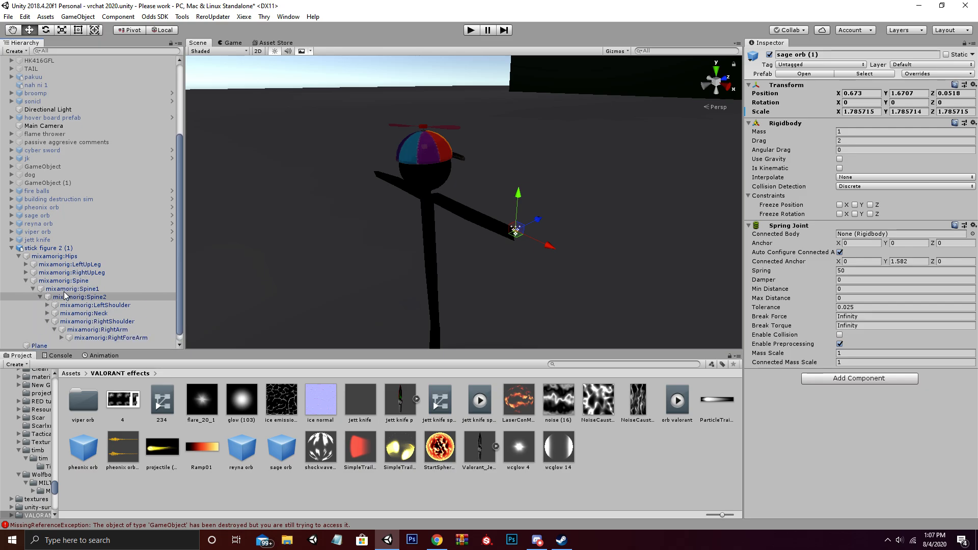
{"action": "left_click", "coordinate": [63, 329]}
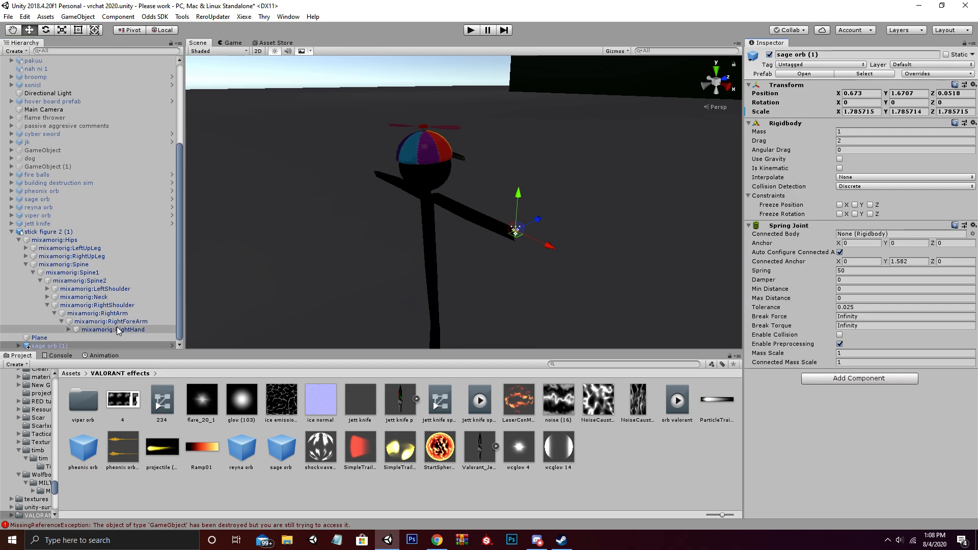
{"action": "left_click_drag", "start_coordinate": [120, 330], "coordinate": [842, 233]}
Add a Rigidbody to the RightHand bone with gravity off, angular drag 0, and all position and rotation axes frozen.
{"action": "left_click", "coordinate": [167, 329]}
{"action": "left_click", "coordinate": [845, 118]}
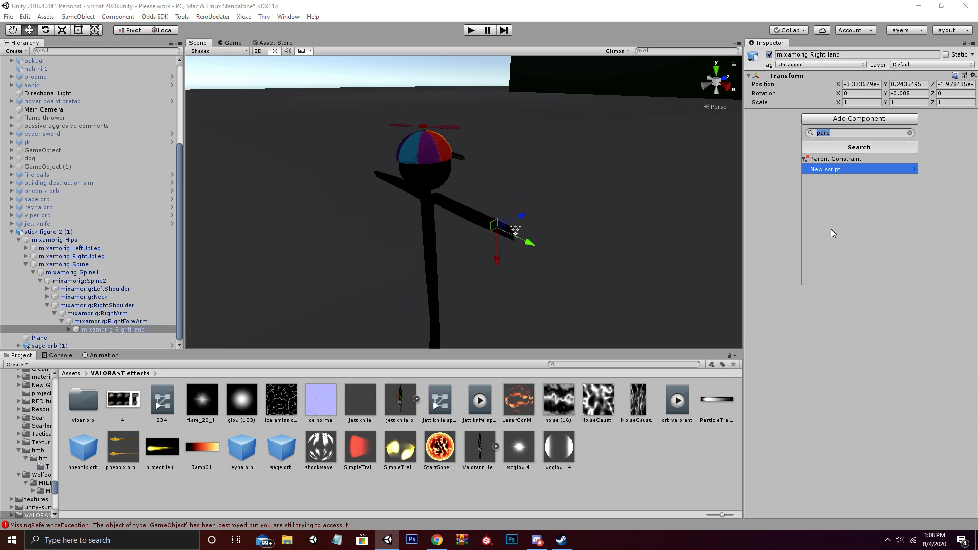
{"action": "type", "text": "rig"}
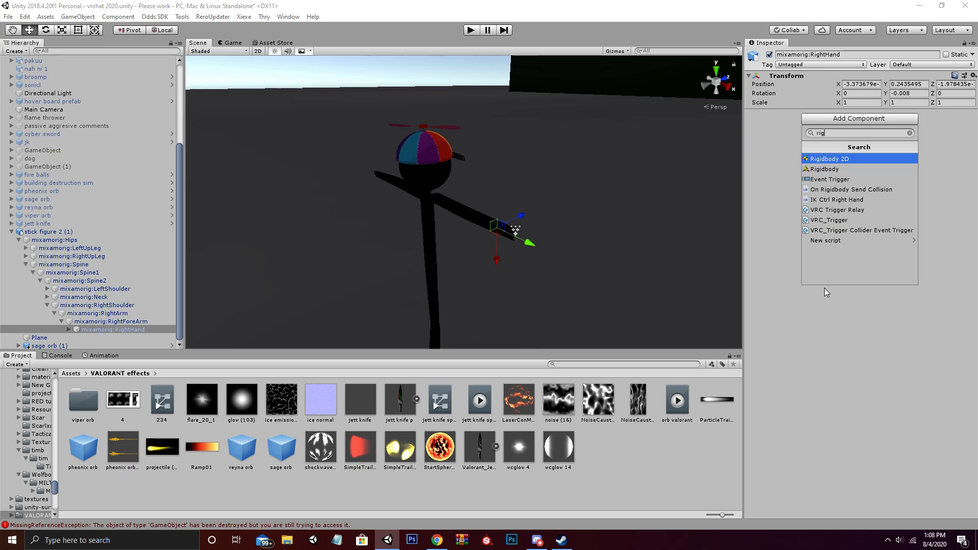
{"action": "left_click", "coordinate": [845, 169]}
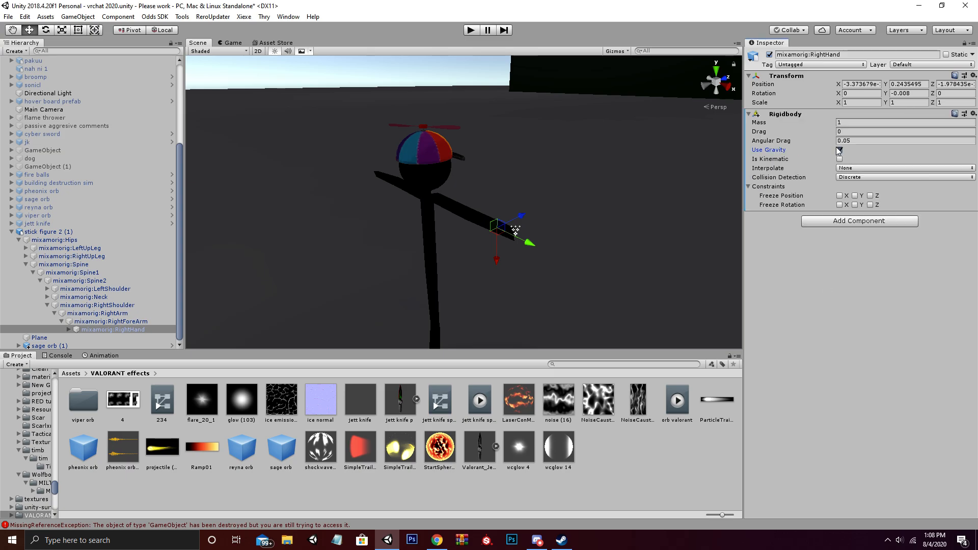
{"action": "left_click", "coordinate": [839, 149]}
{"action": "left_click", "coordinate": [854, 141]}
Assign the RightHand bone as the connected body of the sage orb's Spring Joint.
{"action": "left_click", "coordinate": [63, 347]}
{"action": "left_click_drag", "start_coordinate": [63, 346], "coordinate": [858, 232]}
{"action": "left_click_drag", "start_coordinate": [723, 252], "coordinate": [478, 230], "text": "alt"}
{"action": "scroll", "coordinate": [555, 232], "scroll_direction": "down", "scroll_amount": 3}
{"action": "middle_click_drag", "start_coordinate": [631, 230], "coordinate": [564, 211]}
{"action": "scroll", "coordinate": [504, 207], "scroll_direction": "up", "scroll_amount": 3}
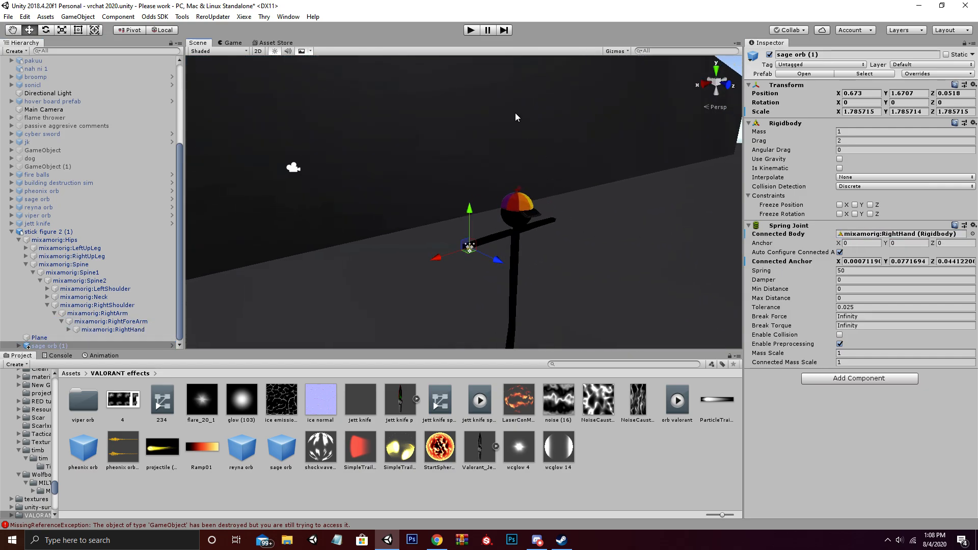
Start play mode and examine the orb at the avatar's hand in the Scene view.
{"action": "left_click", "coordinate": [471, 30]}
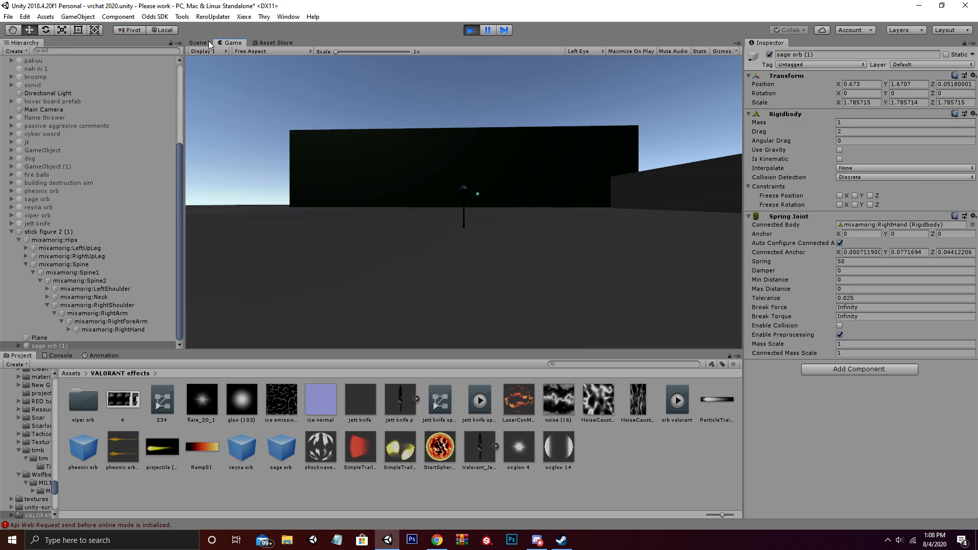
{"action": "left_click", "coordinate": [204, 43]}
{"action": "scroll", "coordinate": [478, 192], "scroll_direction": "up", "scroll_amount": 3}
{"action": "left_click_drag", "start_coordinate": [478, 191], "coordinate": [390, 195], "text": "alt"}
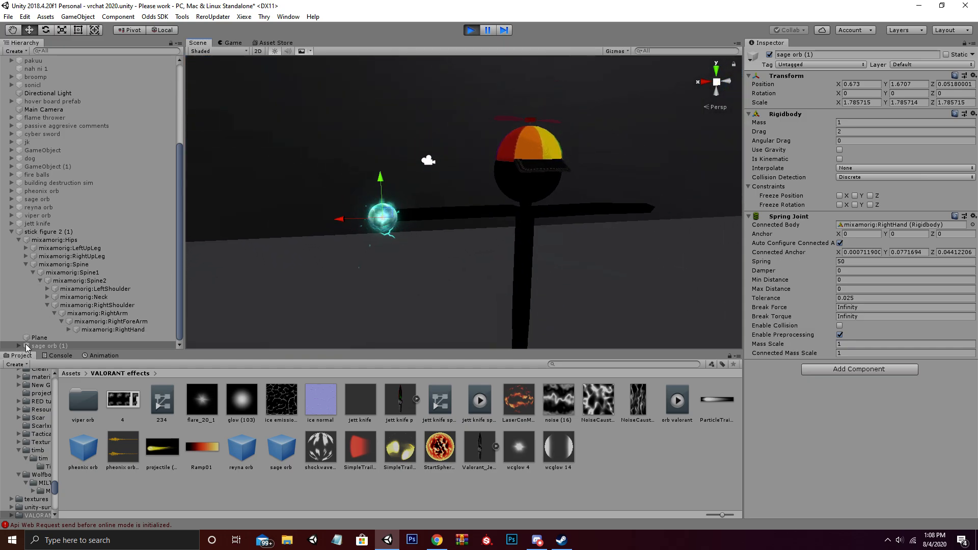
Rotate the right shoulder and RightHand bones in play mode to test how the orb follows the hand.
{"action": "left_click", "coordinate": [116, 306]}
{"action": "key", "text": "e"}
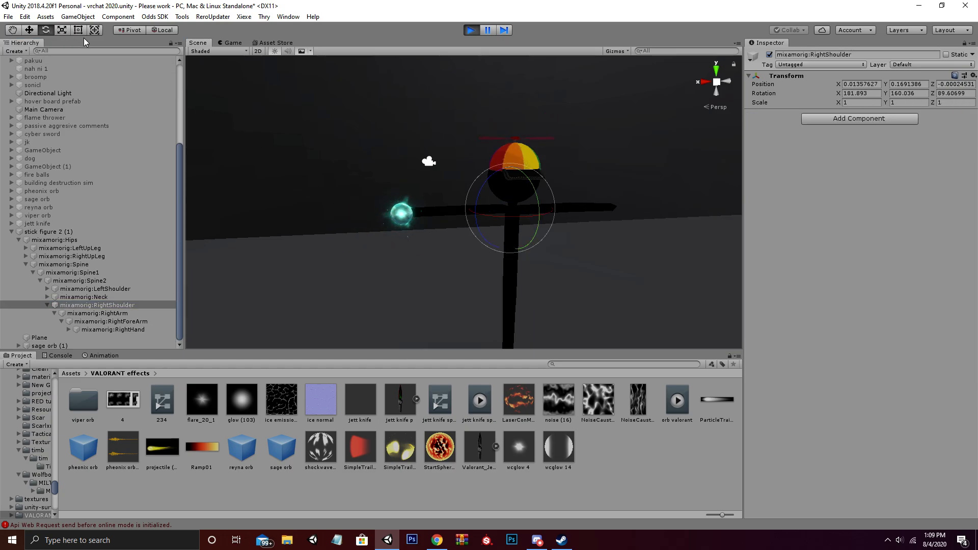
{"action": "left_click_drag", "start_coordinate": [502, 195], "coordinate": [589, 223]}
{"action": "left_click", "coordinate": [131, 328]}
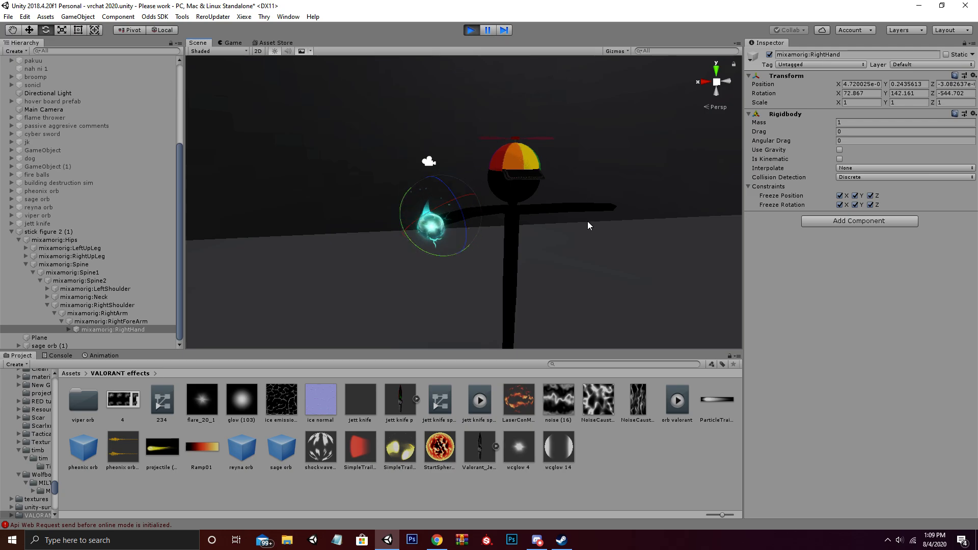
{"action": "left_click_drag", "start_coordinate": [783, 165], "coordinate": [380, 199]}
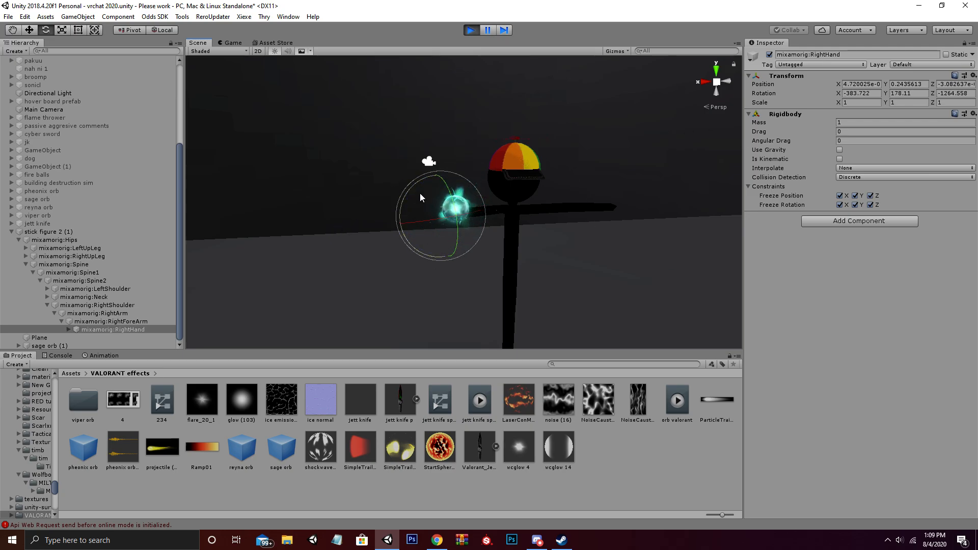
{"action": "scroll", "coordinate": [424, 194], "scroll_direction": "up", "scroll_amount": 5}
{"action": "left_click_drag", "start_coordinate": [562, 189], "coordinate": [285, 221], "text": "alt"}
Expand the avatar's sage orb and inspect the orb's components and its child GameObject.
{"action": "left_click", "coordinate": [18, 345]}
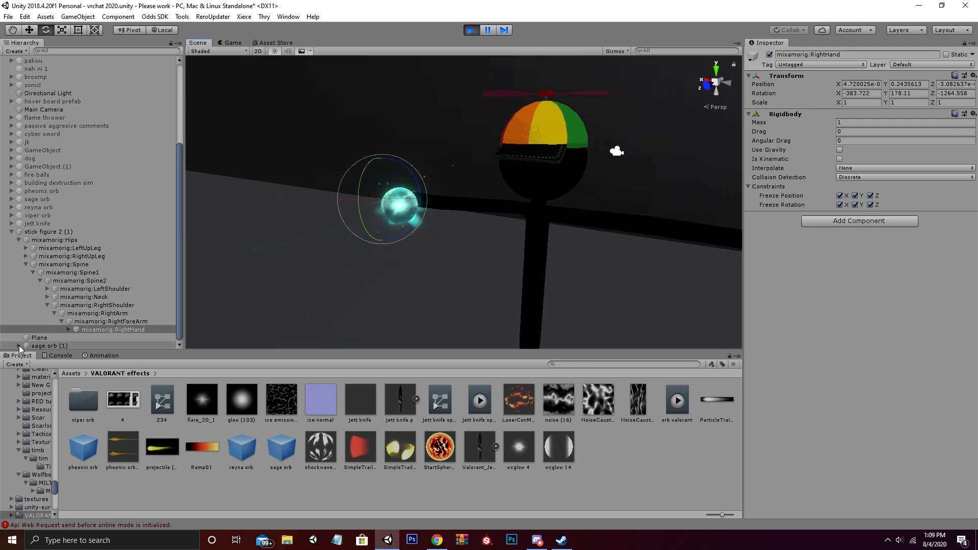
{"action": "left_click", "coordinate": [47, 224]}
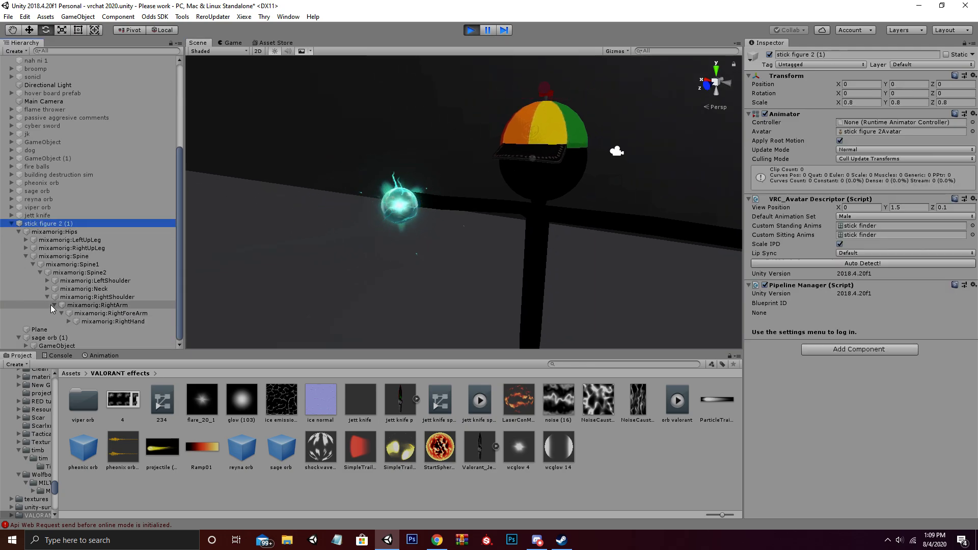
{"action": "left_click", "coordinate": [47, 337]}
{"action": "left_click", "coordinate": [51, 345]}
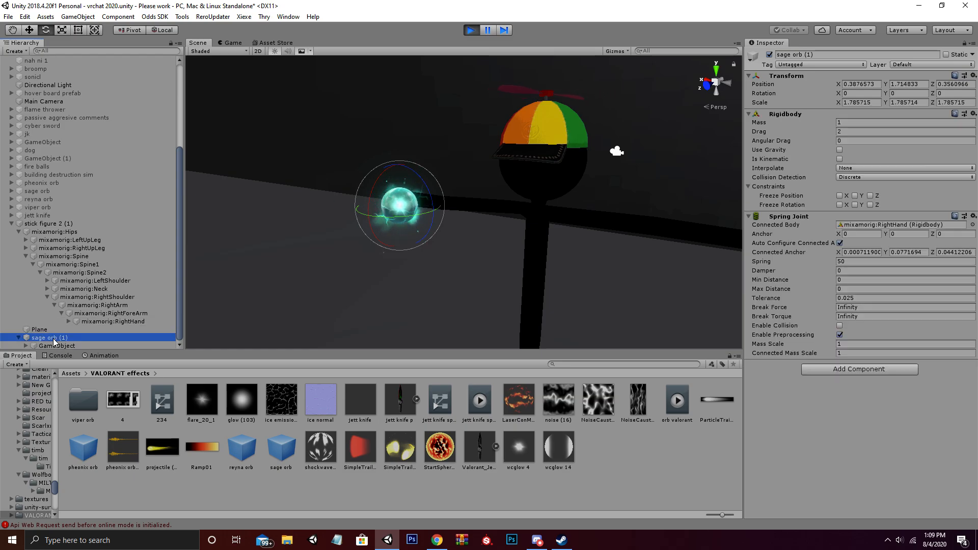
{"action": "left_click", "coordinate": [57, 337]}
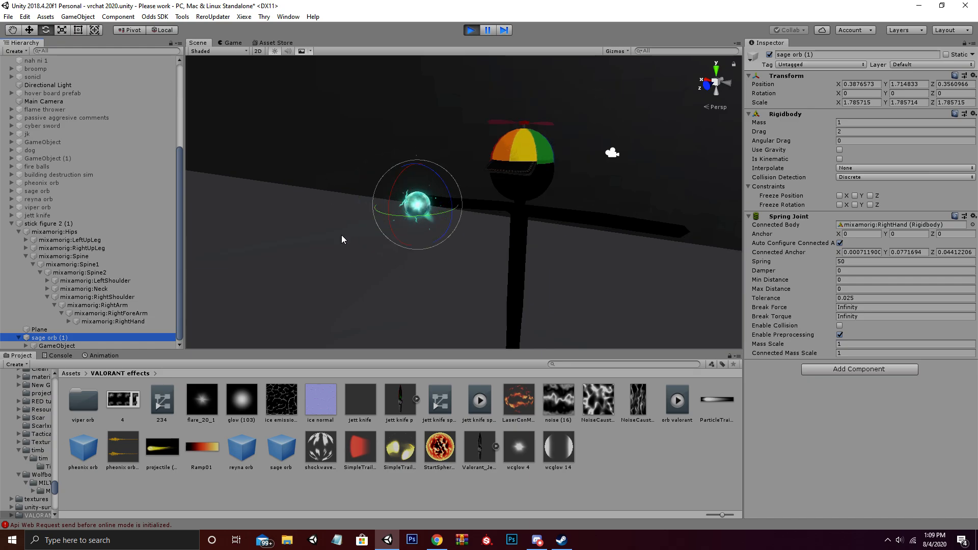
{"action": "left_click", "coordinate": [57, 346]}
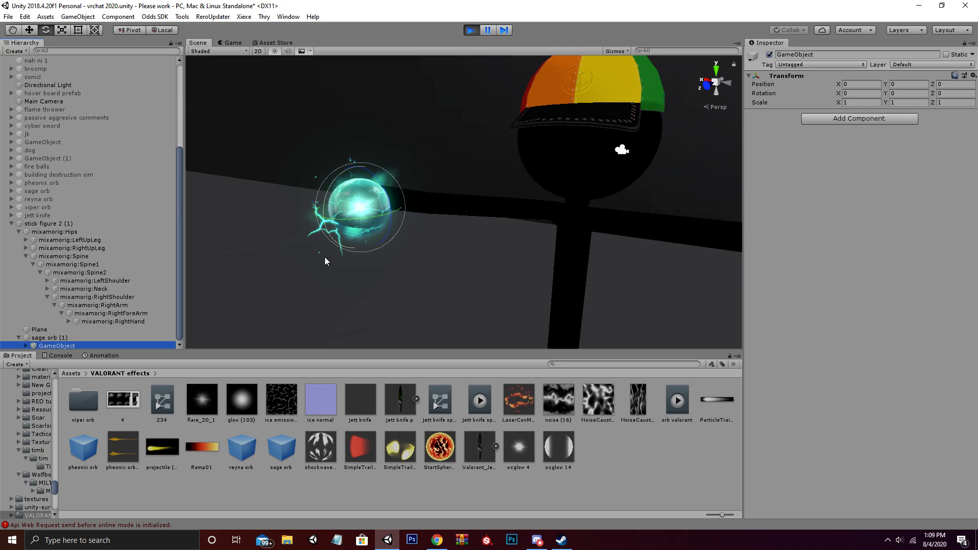
Expand the sage orb's child GameObject and inspect its 234 effect, Audio_Source_Base object and the root orb's Spring Joint settings.
{"action": "left_click", "coordinate": [26, 346]}
{"action": "scroll", "coordinate": [34, 340], "scroll_direction": "down", "scroll_amount": 1}
{"action": "left_click", "coordinate": [54, 339]}
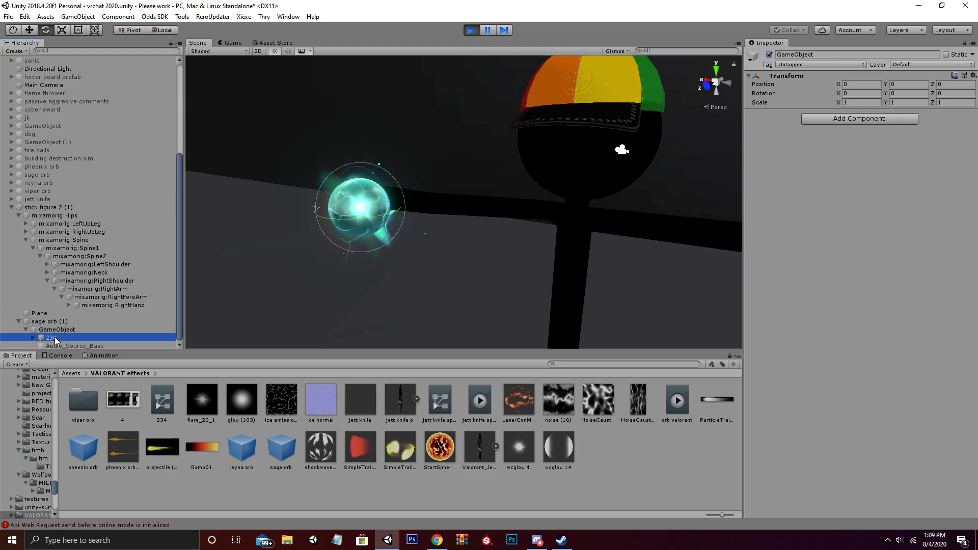
{"action": "left_click", "coordinate": [57, 346]}
{"action": "left_click", "coordinate": [64, 330]}
{"action": "right_click_drag", "start_coordinate": [346, 187], "coordinate": [425, 250]}
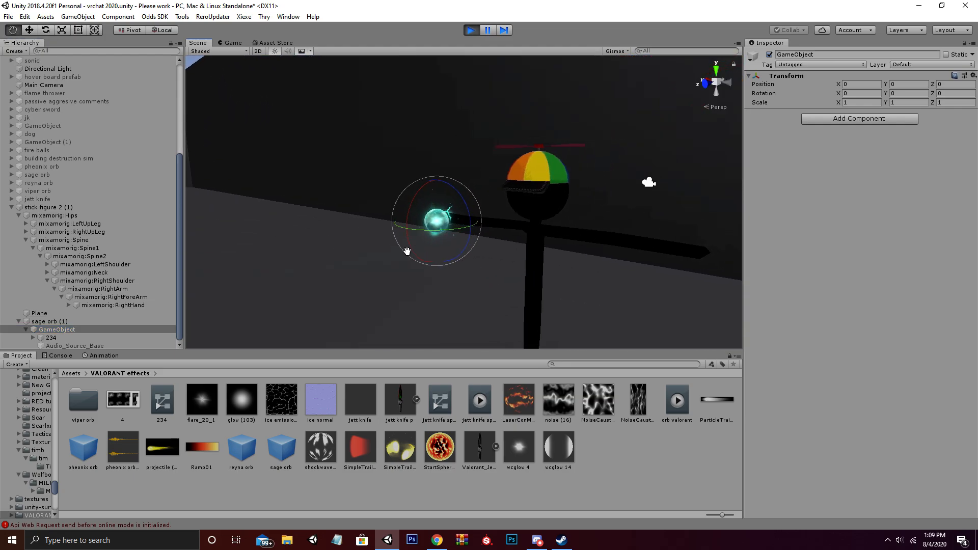
{"action": "left_click", "coordinate": [84, 322]}
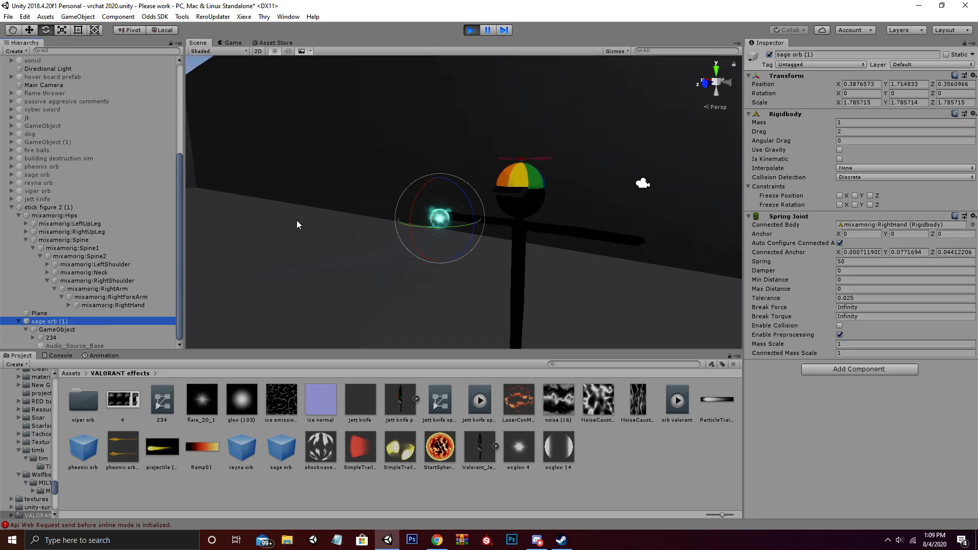
Deactivate the sage orb's child GameObject and activate it again in play mode to test toggling the effect.
{"action": "left_click", "coordinate": [83, 331]}
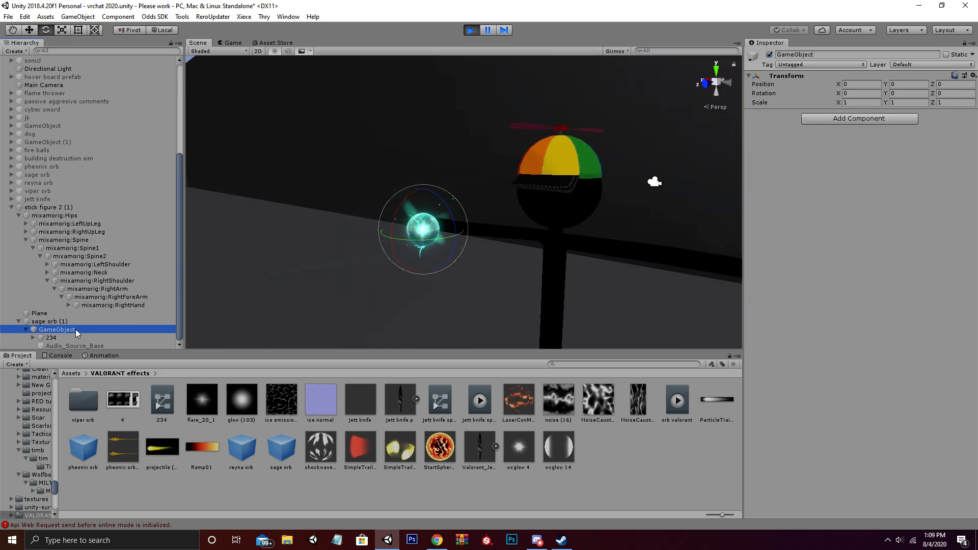
{"action": "left_click", "coordinate": [769, 54]}
{"action": "left_click", "coordinate": [769, 55]}
Rotate the avatar's RightArm bone downward in play mode to test how the orb follows the arm.
{"action": "left_click", "coordinate": [97, 289]}
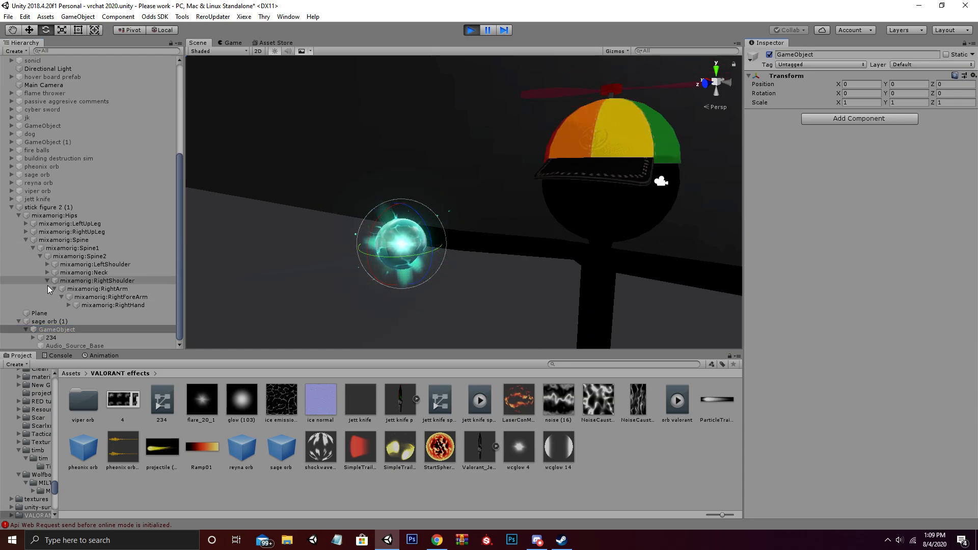
{"action": "left_click_drag", "start_coordinate": [548, 224], "coordinate": [586, 245]}
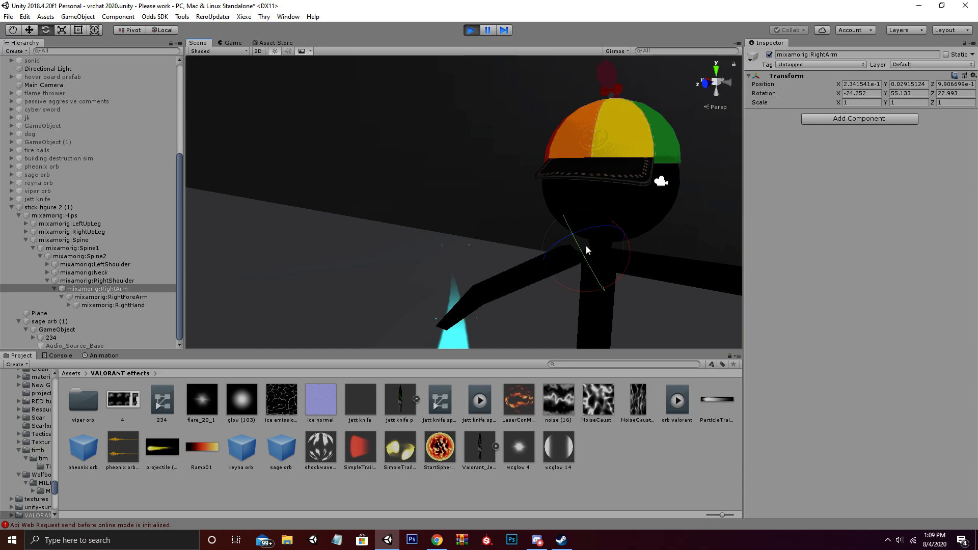